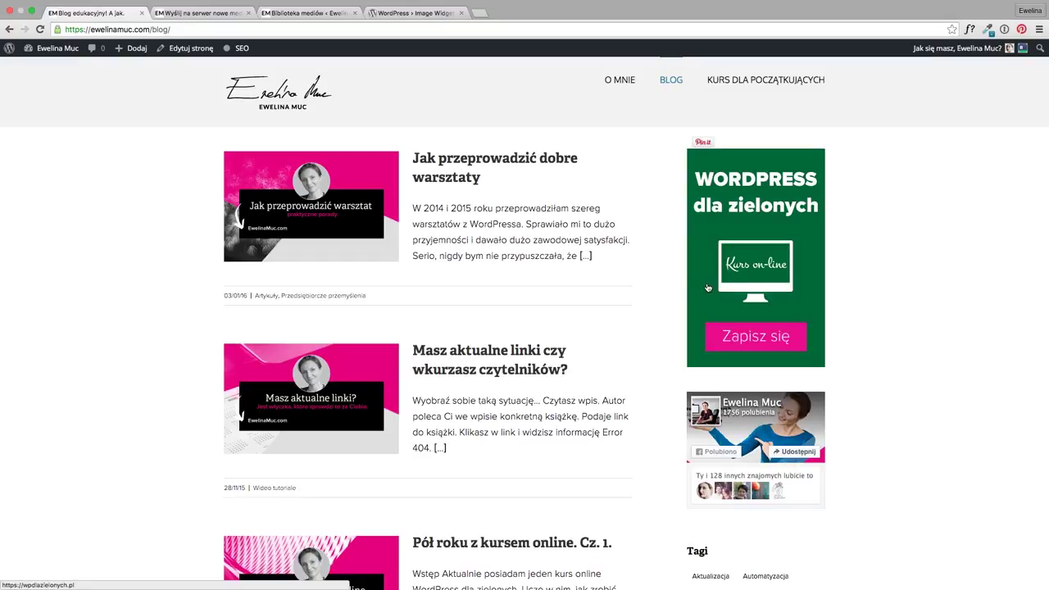
Inspect the sidebar's green course banner in the page code, checking its text widget and the enclosing sidebar container
{"action": "right_click", "coordinate": [708, 287]}
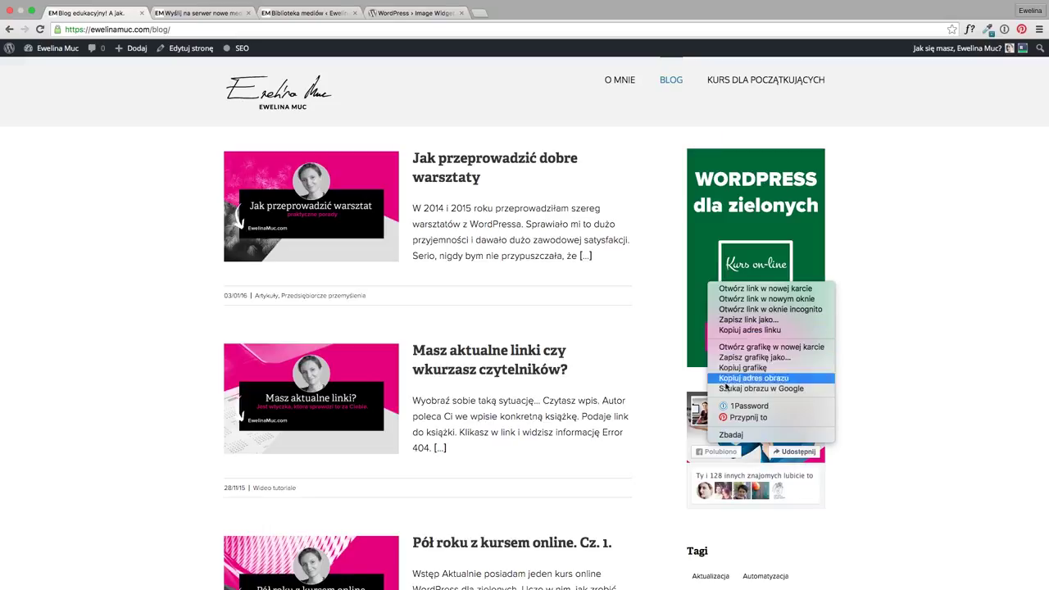
{"action": "left_click", "coordinate": [779, 434]}
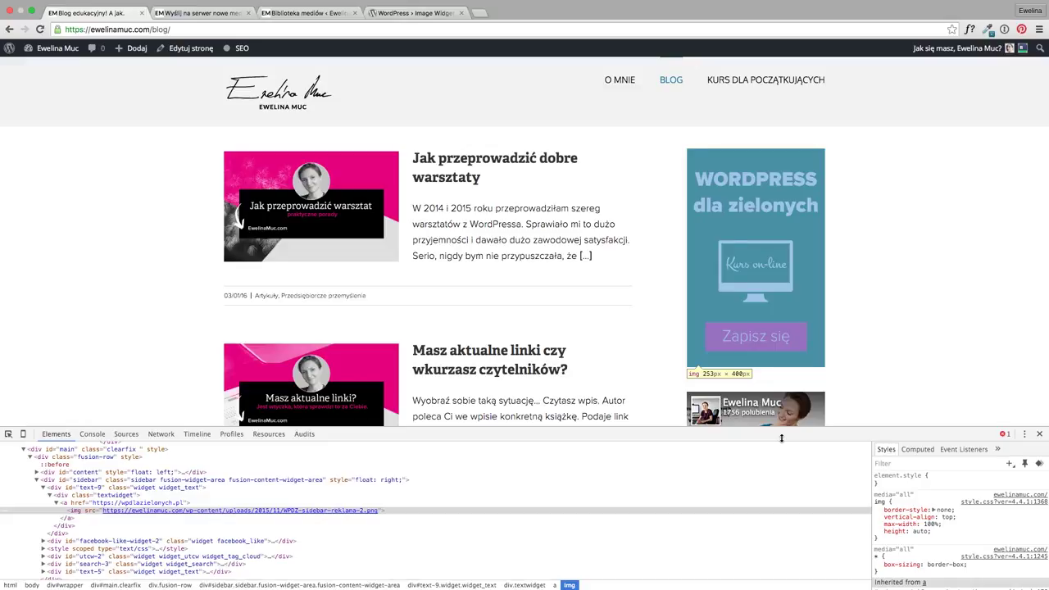
{"action": "left_click", "coordinate": [61, 488]}
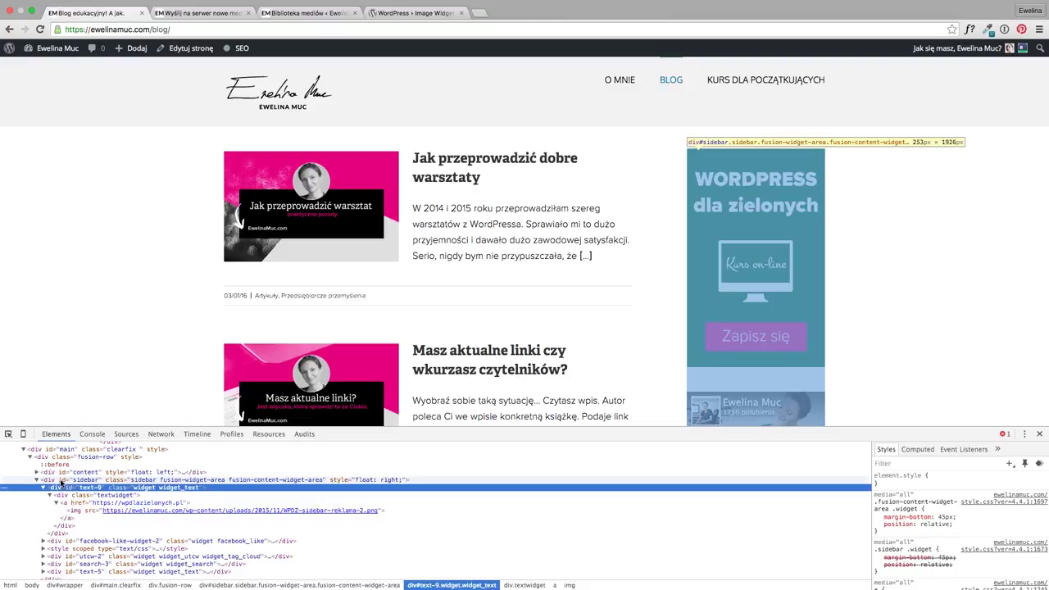
{"action": "left_click", "coordinate": [61, 480]}
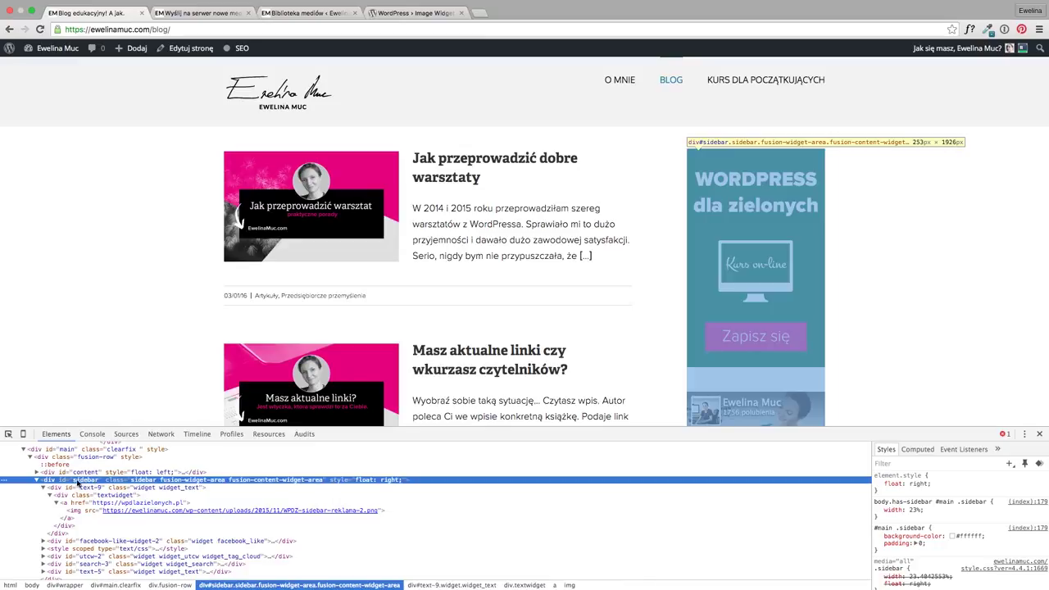
{"action": "scroll", "coordinate": [77, 483], "scroll_direction": "up", "scroll_amount": 1}
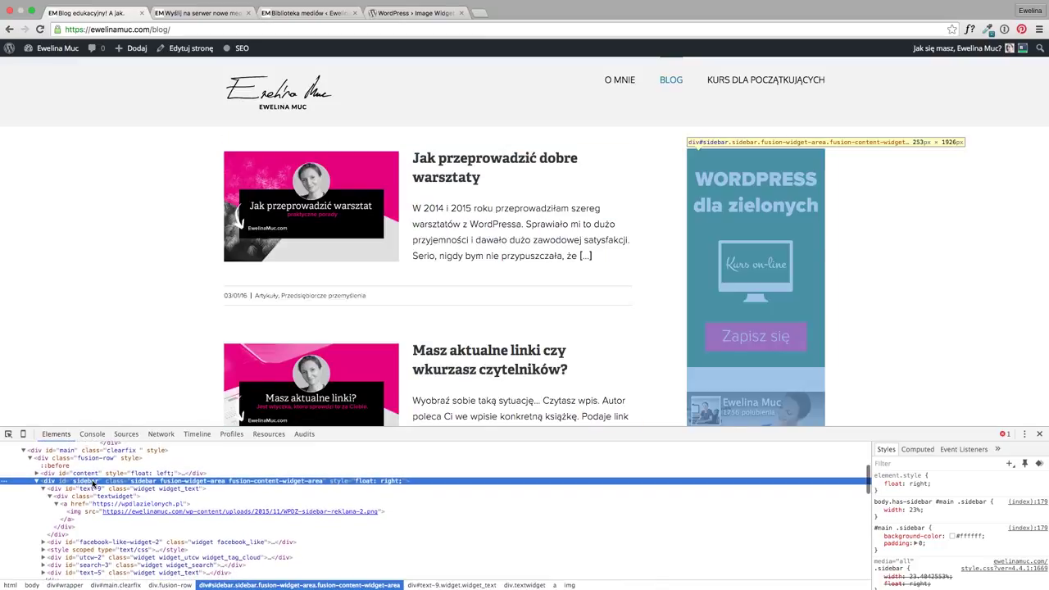
{"action": "scroll", "coordinate": [95, 485], "scroll_direction": "down", "scroll_amount": 1}
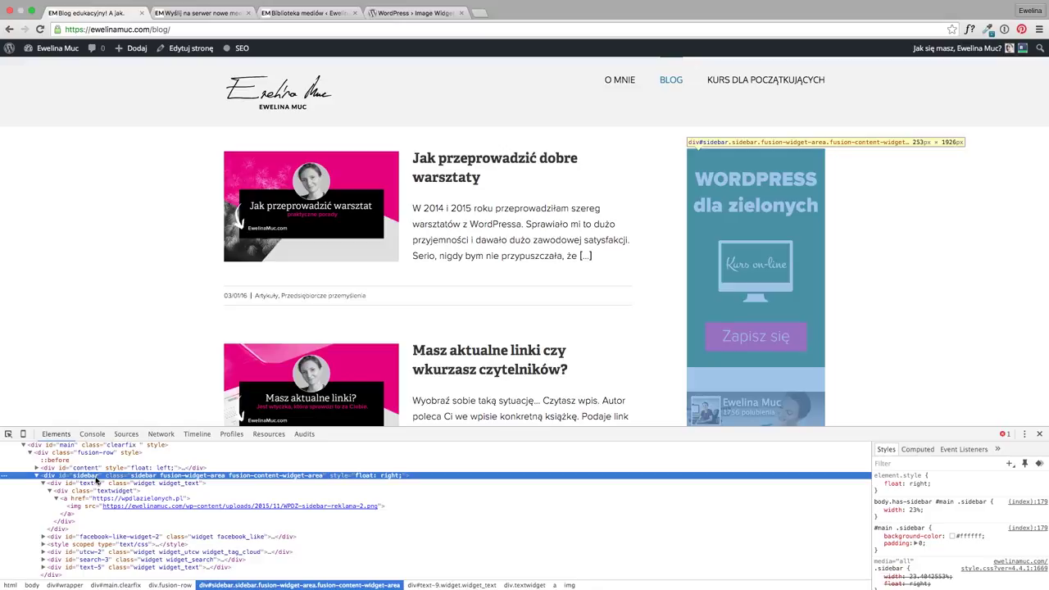
{"action": "left_click", "coordinate": [1039, 435]}
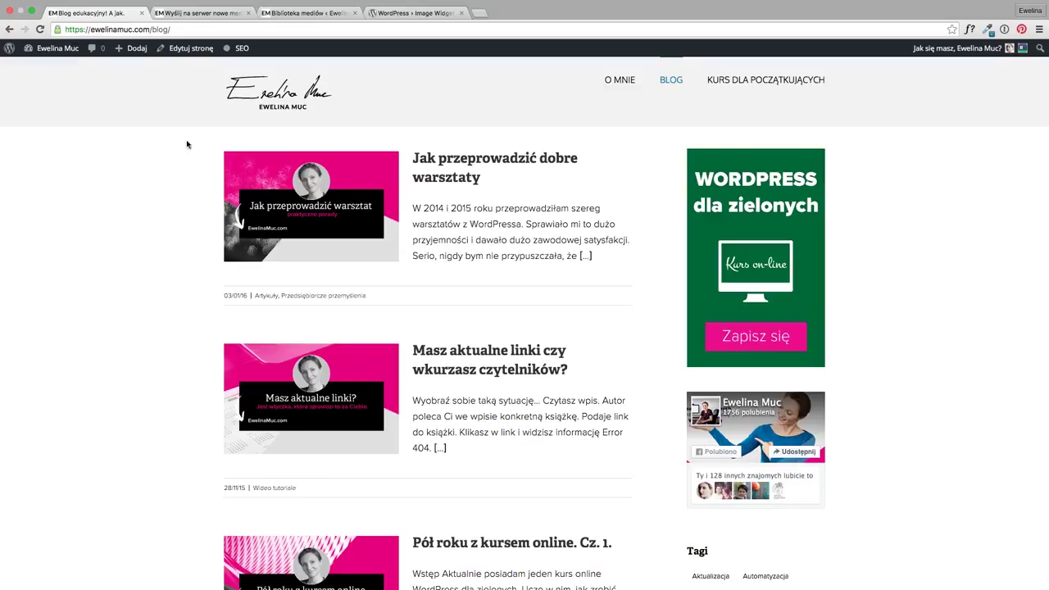
Copy the full file URL of WPDZ-sidebar-reklama-3.png from its attachment details in the media library
{"action": "left_click", "coordinate": [188, 16]}
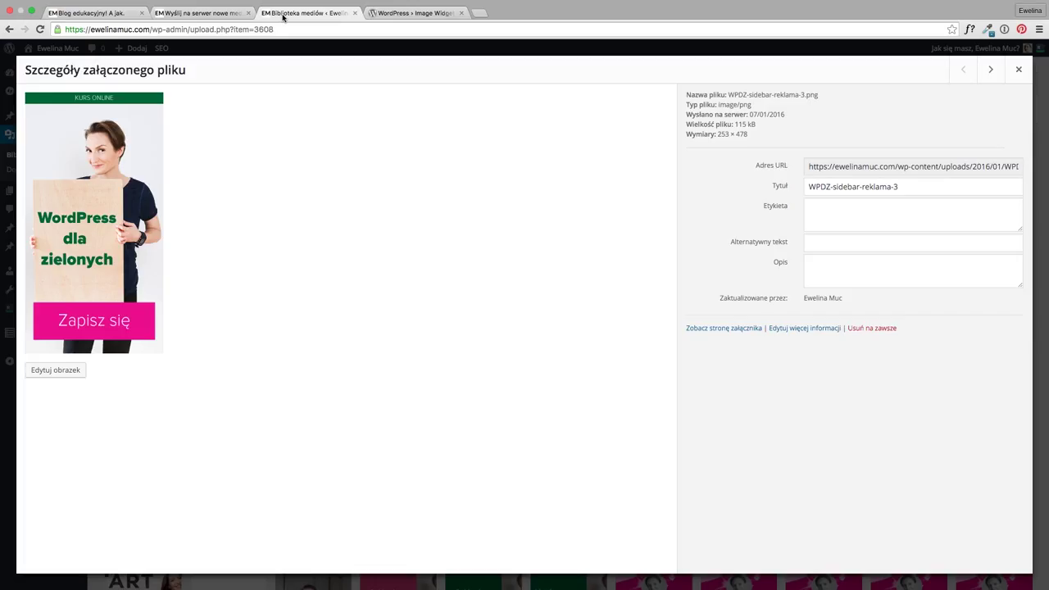
{"action": "left_click", "coordinate": [287, 14]}
{"action": "left_click_drag", "start_coordinate": [811, 168], "coordinate": [1020, 167]}
{"action": "left_click", "coordinate": [1020, 167]}
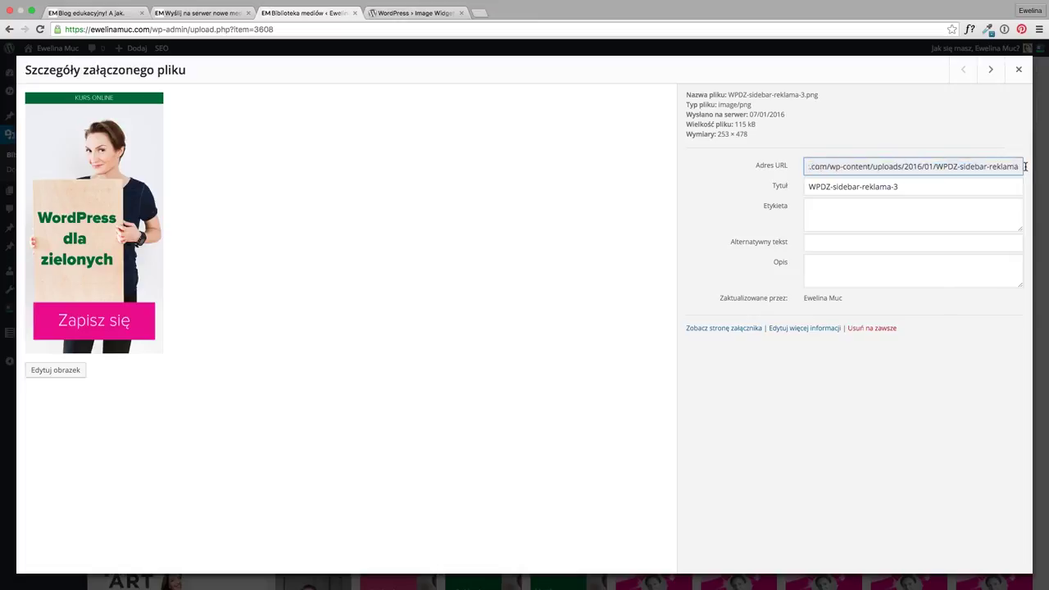
{"action": "left_click", "coordinate": [883, 170]}
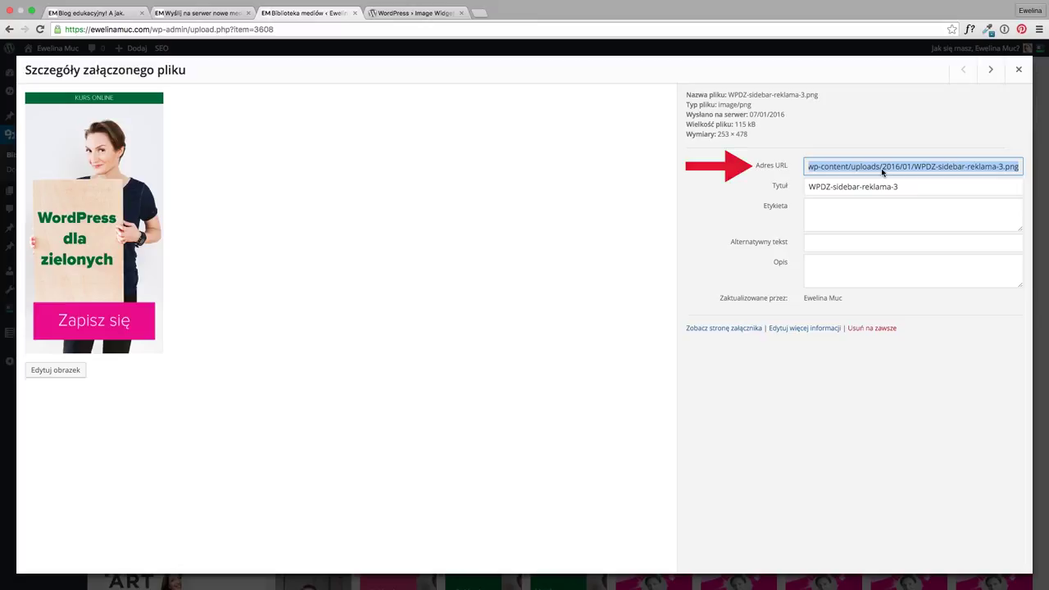
Add a Tekst widget to the Blog Sidebar area on the site's Widgety page
{"action": "left_click", "coordinate": [95, 14]}
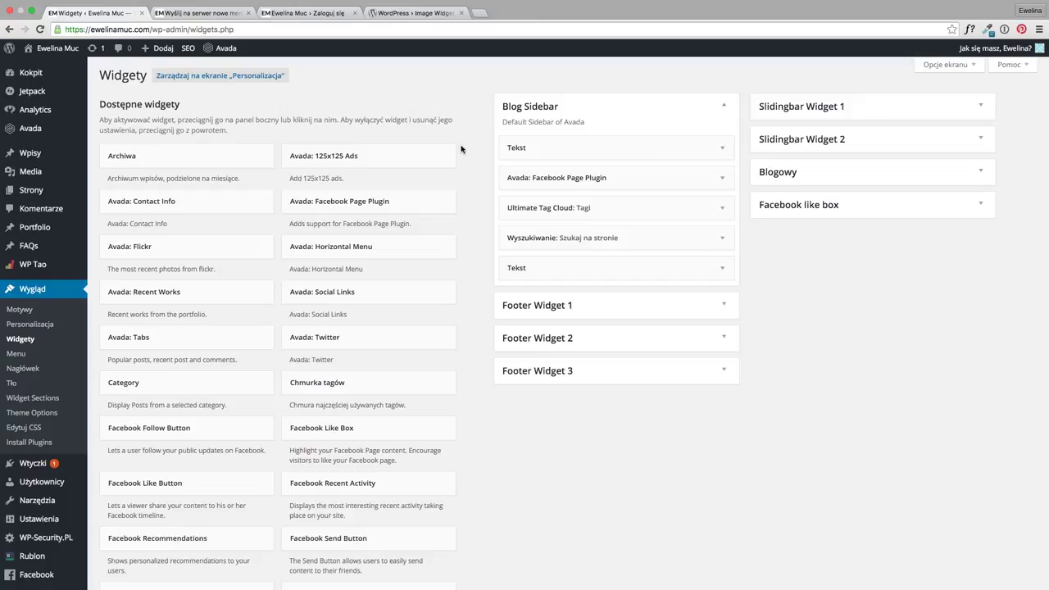
{"action": "scroll", "coordinate": [471, 153], "scroll_direction": "down", "scroll_amount": 5}
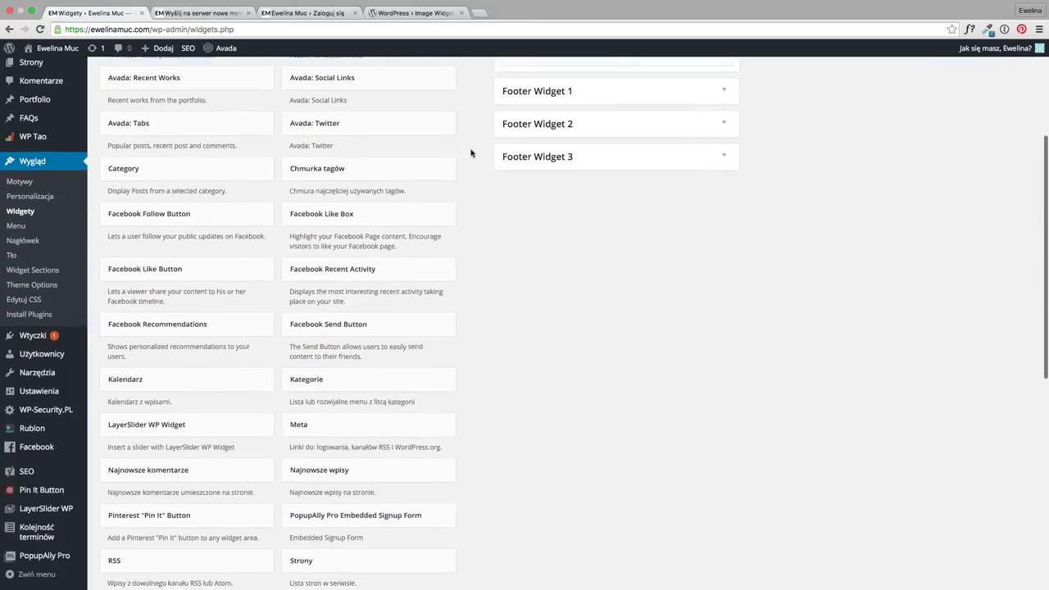
{"action": "scroll", "coordinate": [471, 154], "scroll_direction": "down", "scroll_amount": 3}
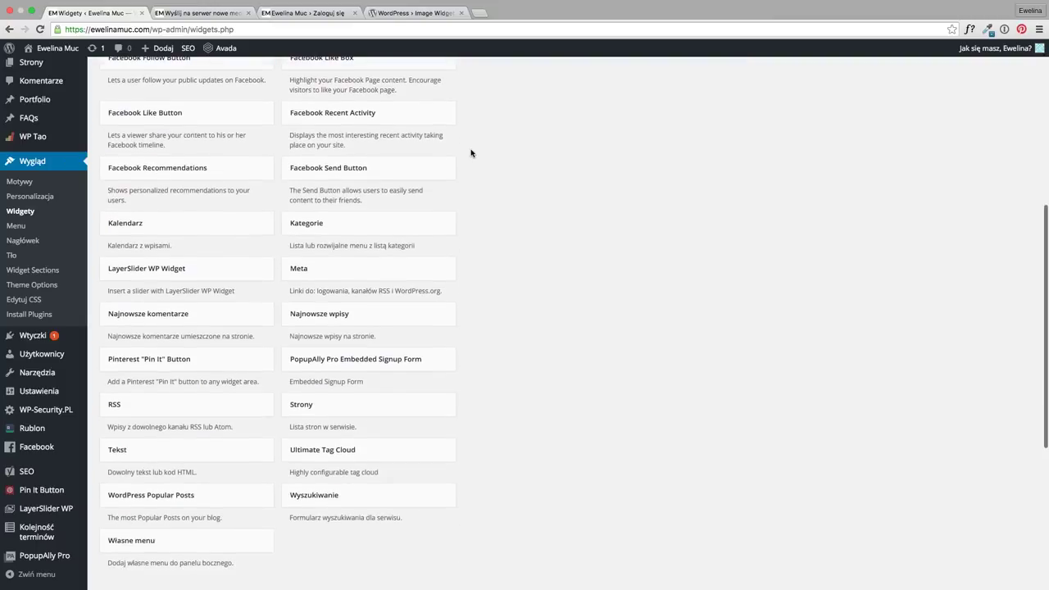
{"action": "mouse_move", "coordinate": [123, 452]}
{"action": "left_mouse_down"}
{"action": "mouse_move", "coordinate": [264, 452]}
{"action": "mouse_move", "coordinate": [172, 438]}
{"action": "mouse_move", "coordinate": [111, 451]}
{"action": "left_mouse_up"}
{"action": "scroll", "coordinate": [241, 452], "scroll_direction": "down", "scroll_amount": 1}
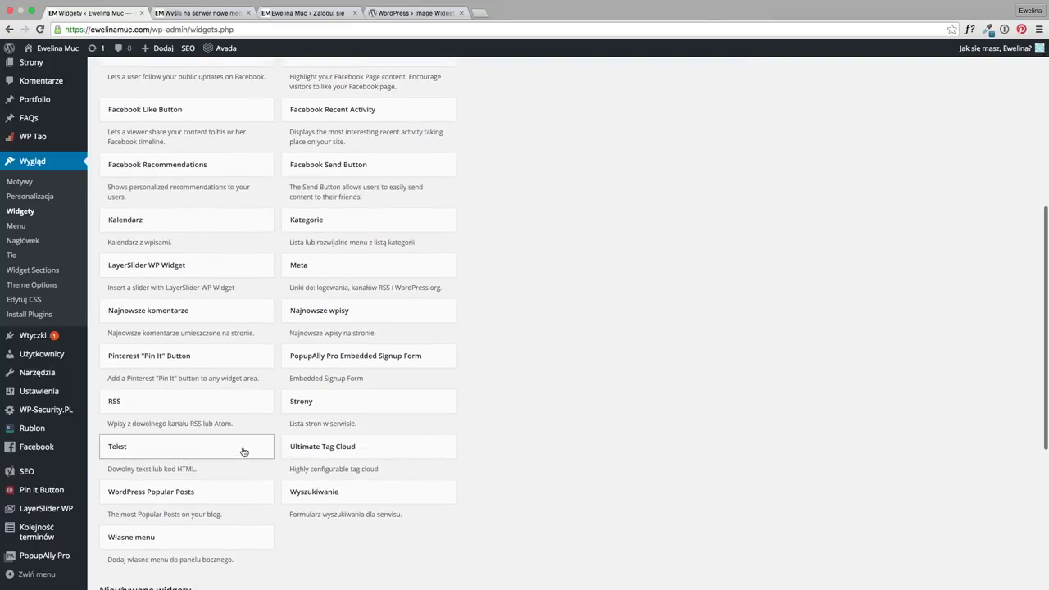
{"action": "left_click", "coordinate": [245, 450]}
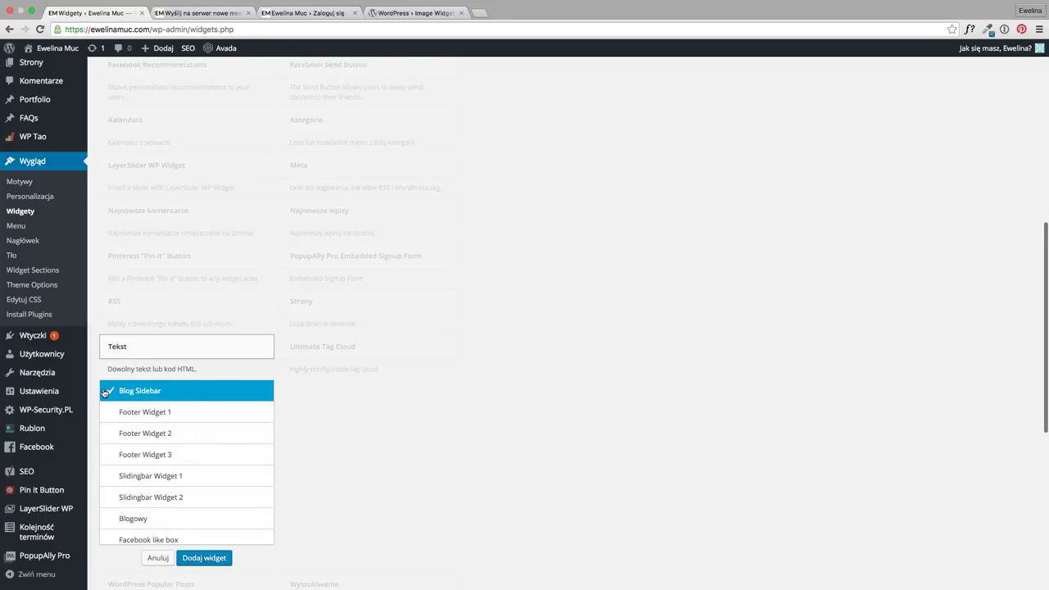
{"action": "left_click", "coordinate": [199, 560]}
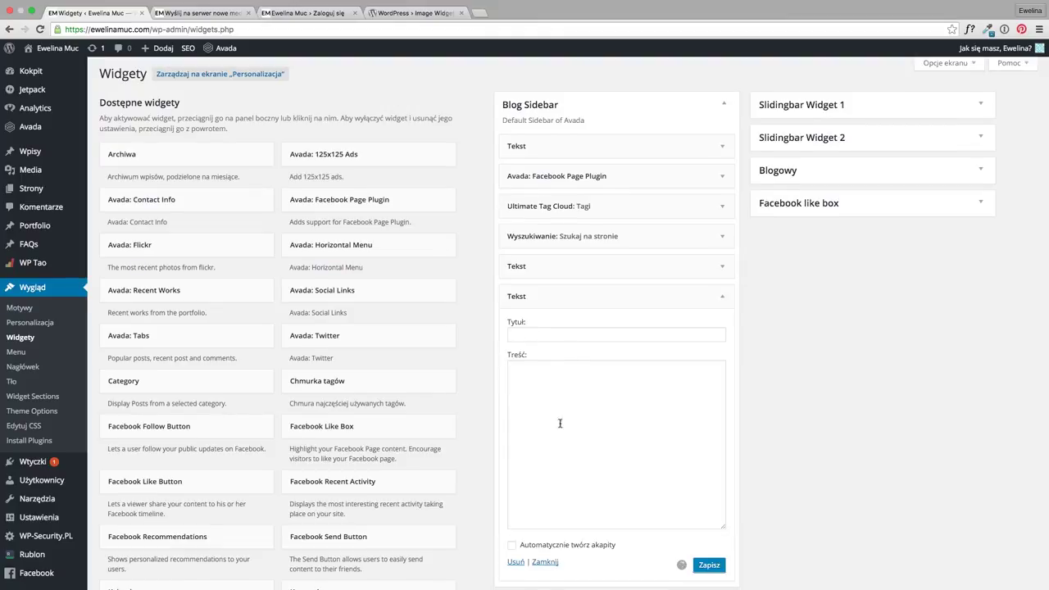
{"action": "left_click", "coordinate": [561, 377]}
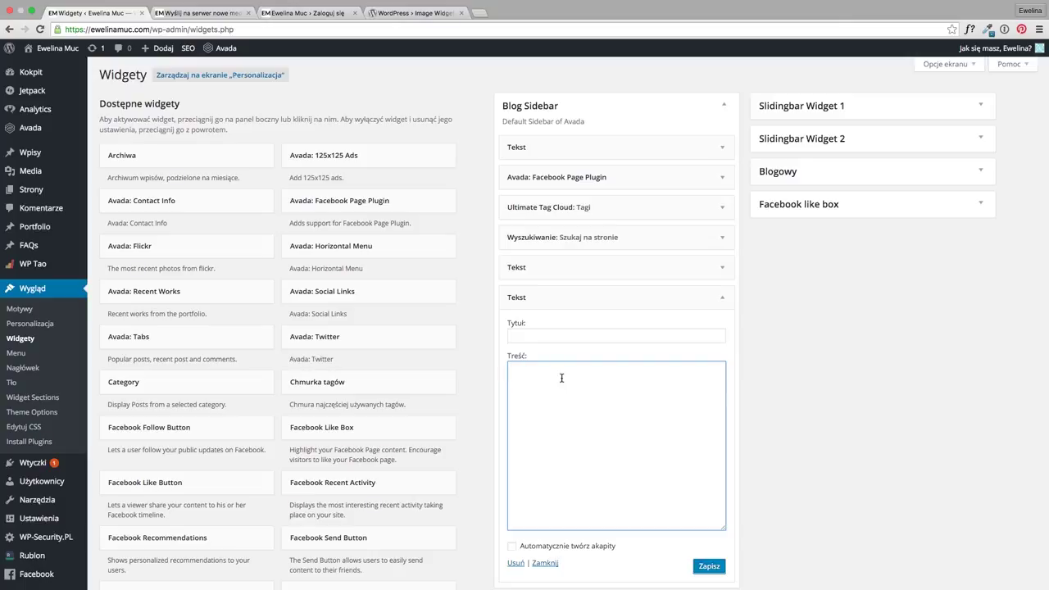
{"action": "type", "text": "<a href"}
{"action": "type", "text": " ="}
{"action": "type", "text": "\"\""}
{"action": "type", "text": ">"}
{"action": "type", "text": "https\"//w"}
{"action": "type", "text": "pdlazielonych.pl"}
{"action": "left_click", "coordinate": [565, 368]}
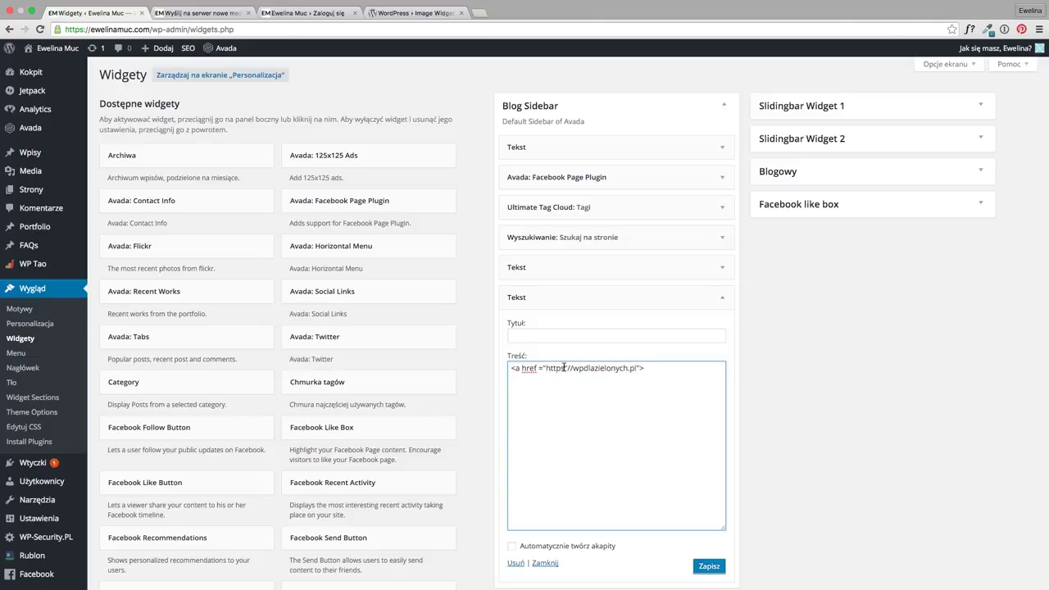
{"action": "key", "text": "BackSpace"}
{"action": "type", "text": ":"}
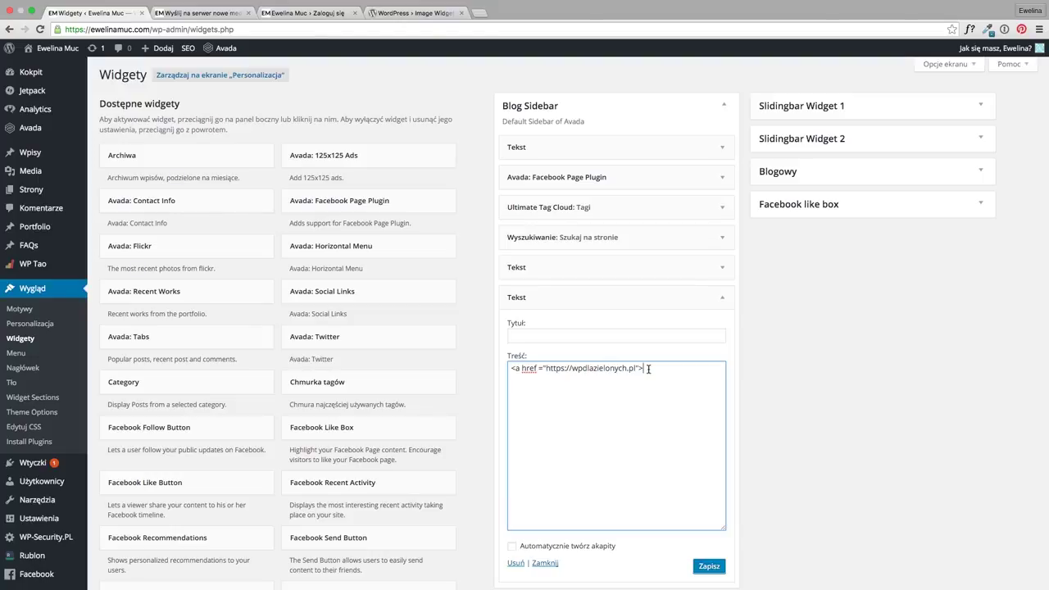
Append an img tag after the link tag, with the copied WPDZ-sidebar-reklama-3.png URL as its src
{"action": "type", "text": "<"}
{"action": "type", "text": "img src=\"https://ewelinamuc.com/wp-content/uploads/2016/01/WPDZ-sidebar-reklama-3.png\" >"}
{"action": "type", "text": "\"https://ewelinamuc.com/wp-content/uploads/2016/01/WPDZ-sidebar-reklama-3.png\">"}
{"action": "key", "text": "Left"}
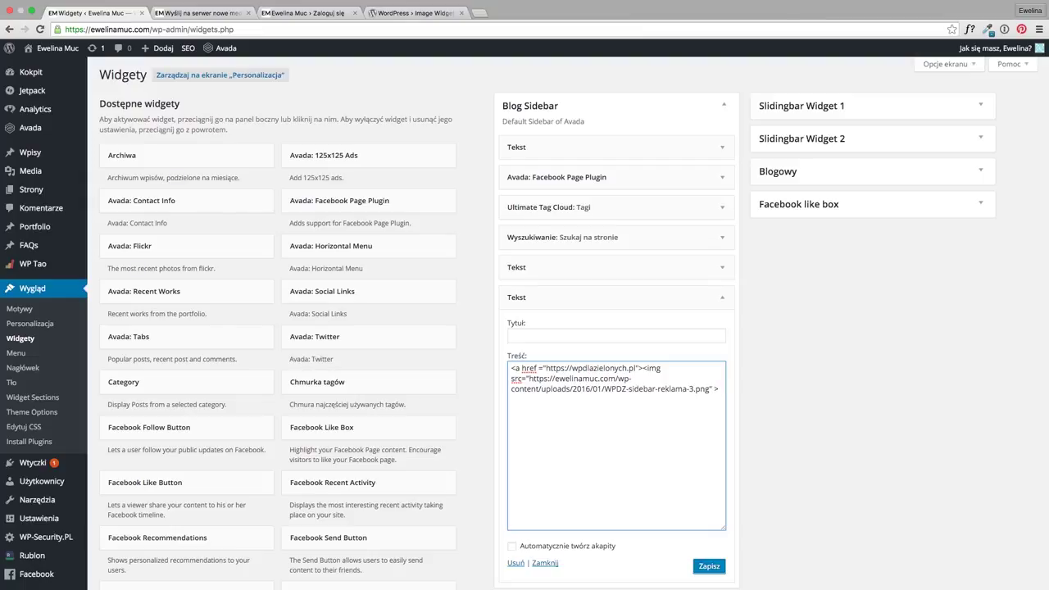
Add the alt text "Banner Kurs WordPress dla zielonych" to the image tag and save the widget
{"action": "type", "text": "alt=\"\""}
{"action": "key", "text": "super+t"}
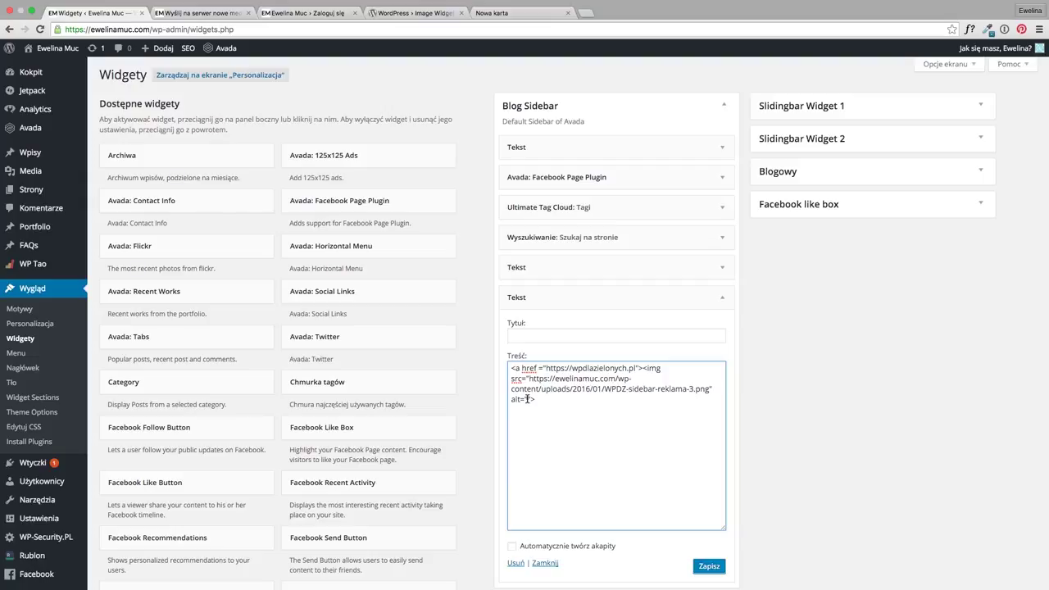
{"action": "type", "text": "Banner Kurs WordPress dla zielonych"}
{"action": "scroll", "coordinate": [685, 400], "scroll_direction": "down", "scroll_amount": 1}
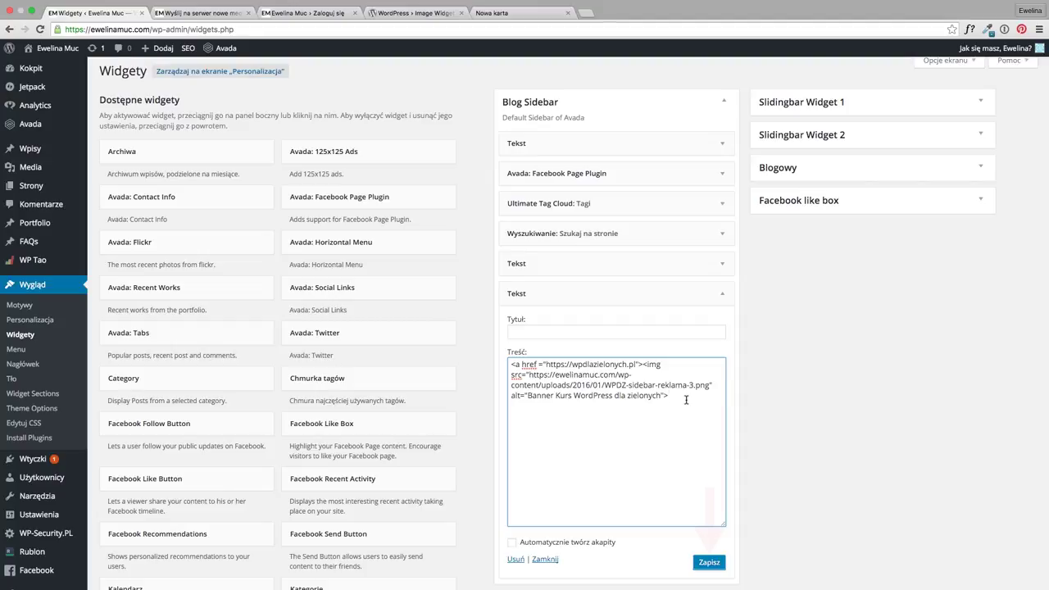
{"action": "scroll", "coordinate": [709, 562], "scroll_direction": "up", "scroll_amount": 1}
{"action": "left_click", "coordinate": [709, 562]}
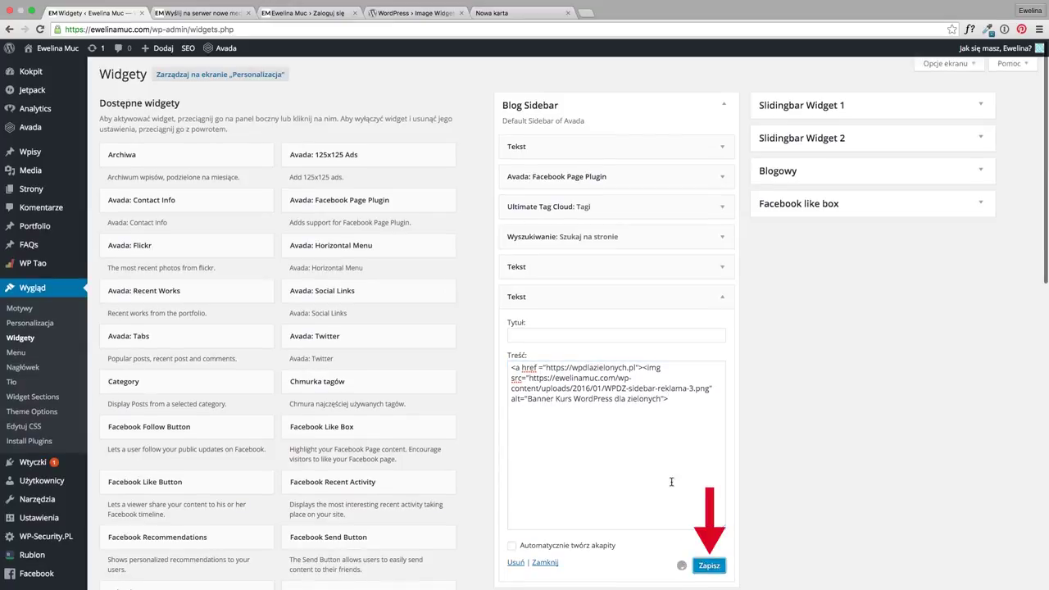
Check the new banner in the blog's sidebar and test its link to the course page
{"action": "key", "text": "ctrl+Tab"}
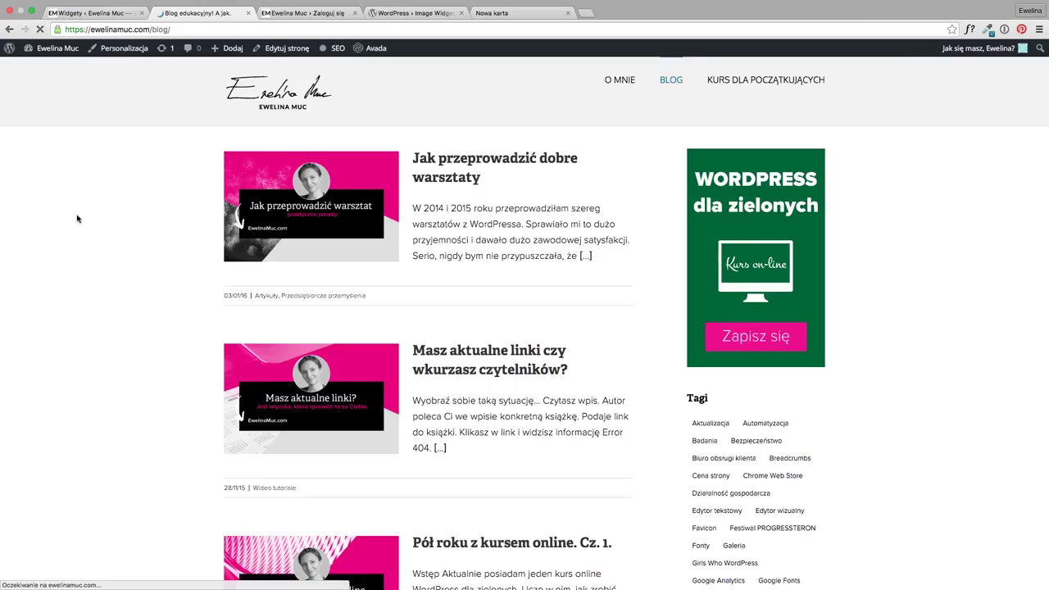
{"action": "scroll", "coordinate": [77, 219], "scroll_direction": "down", "scroll_amount": 12}
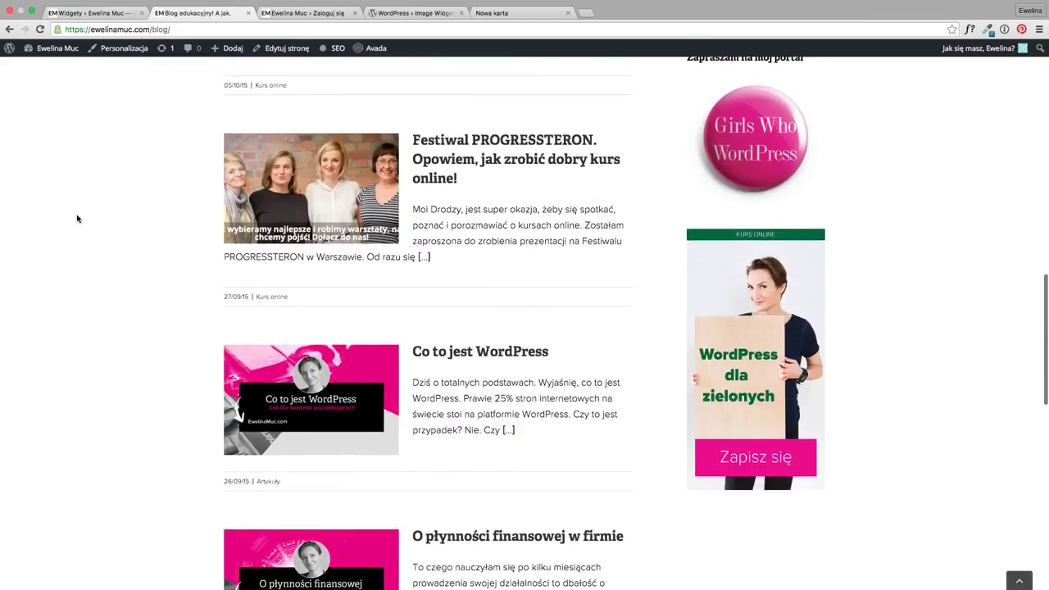
{"action": "left_click", "coordinate": [719, 305]}
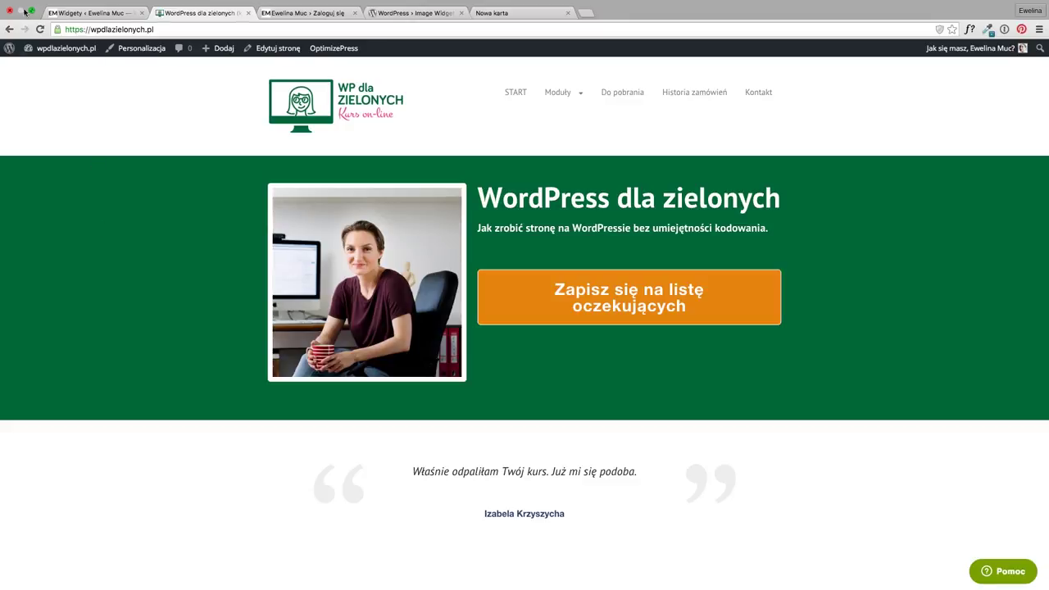
{"action": "scroll", "coordinate": [187, 277], "scroll_direction": "up", "scroll_amount": 5}
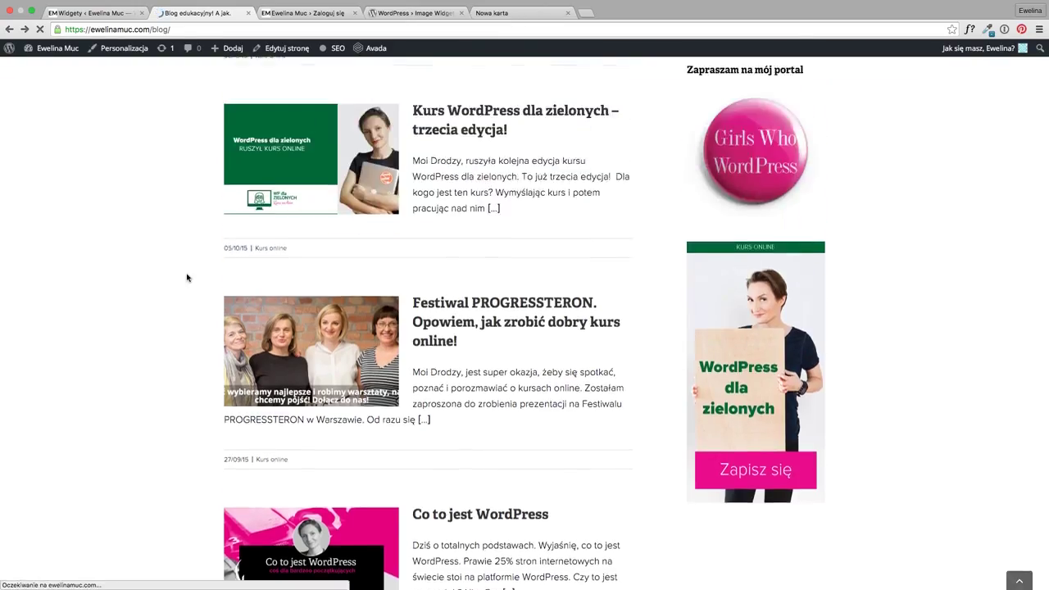
{"action": "scroll", "coordinate": [186, 277], "scroll_direction": "down", "scroll_amount": 5}
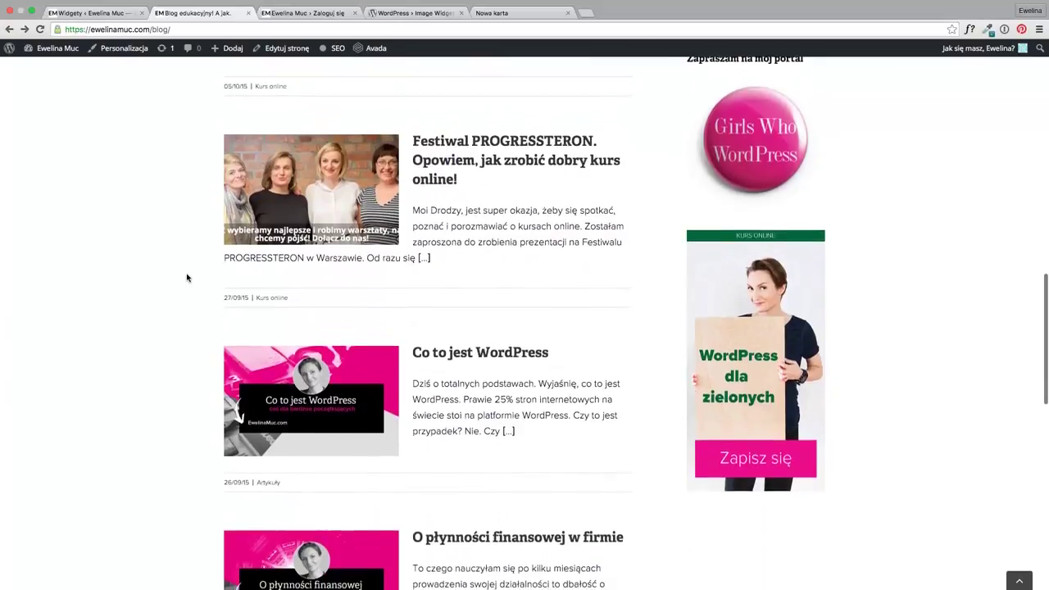
Move the old banner's text widget, the first in Blog Sidebar, to the inactive widgets area
{"action": "left_click", "coordinate": [91, 14]}
{"action": "left_click", "coordinate": [530, 149]}
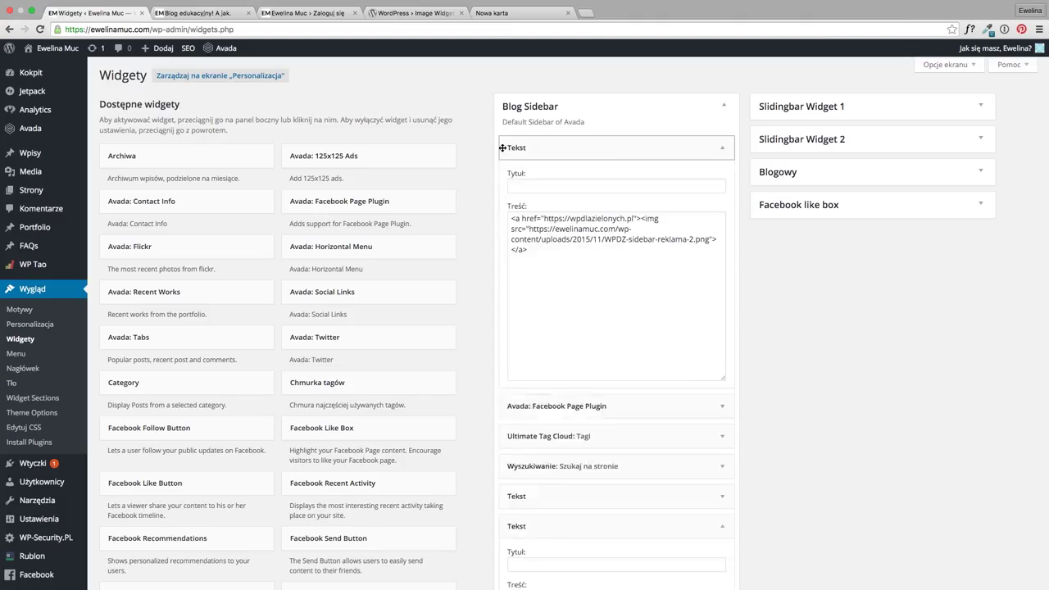
{"action": "left_click", "coordinate": [596, 147]}
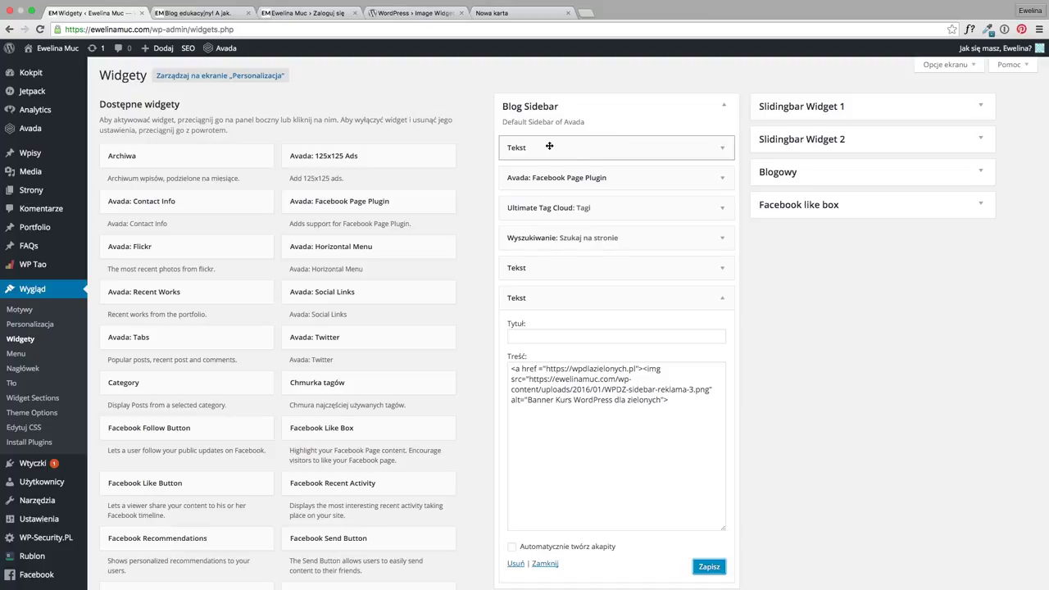
{"action": "left_click", "coordinate": [711, 297]}
{"action": "left_click_drag", "start_coordinate": [583, 149], "coordinate": [203, 289]}
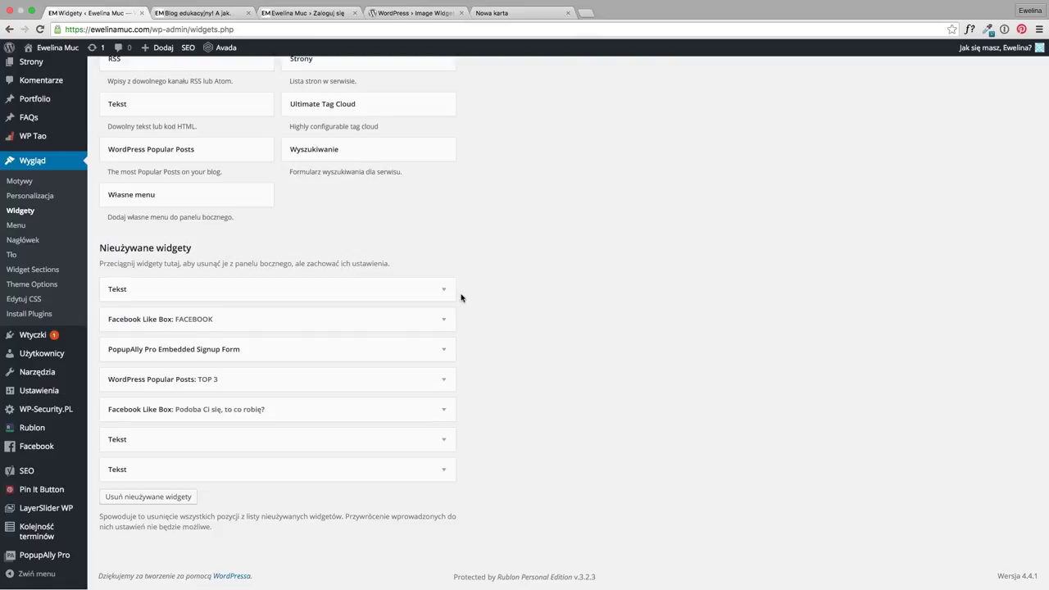
Move the new banner's text widget to the first position in Blog Sidebar and reload the blog page
{"action": "scroll", "coordinate": [462, 297], "scroll_direction": "up", "scroll_amount": 15}
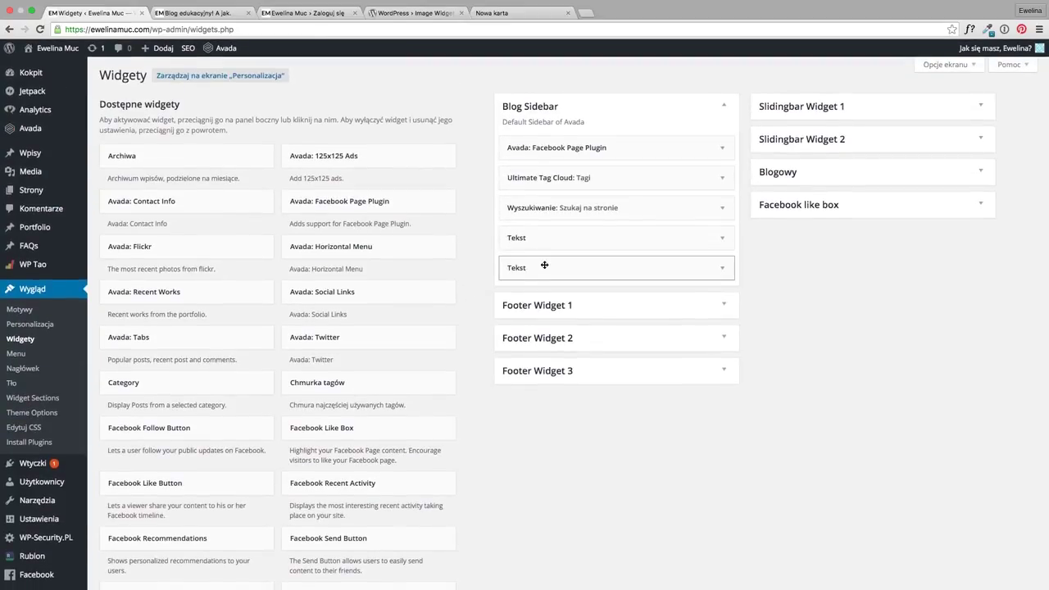
{"action": "left_click_drag", "start_coordinate": [544, 264], "coordinate": [530, 148]}
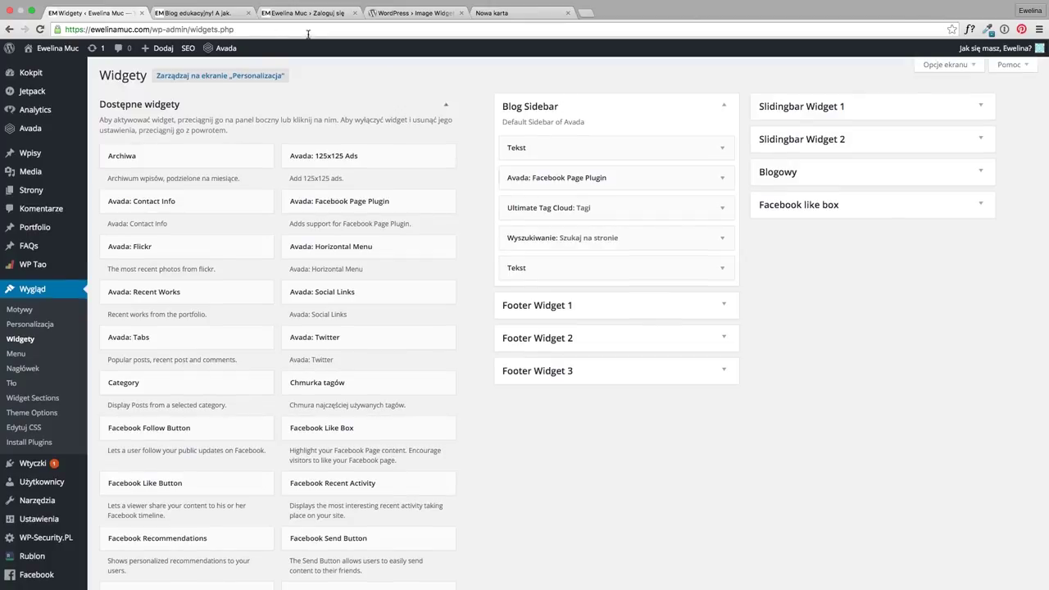
{"action": "left_click", "coordinate": [202, 11]}
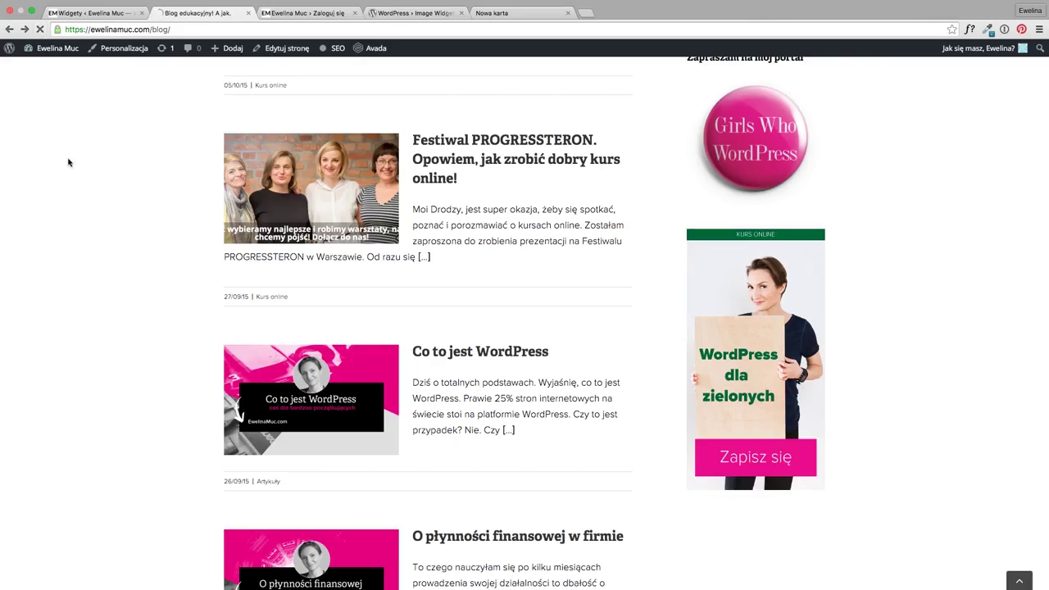